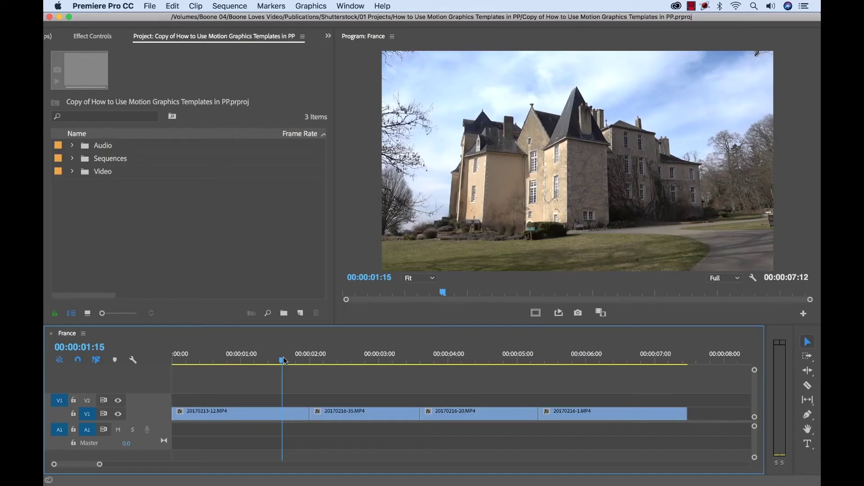
Step: Move the France sequence playhead to about 00:00:02:16 so the crêpes clip shows
left_click_drag(284, 360, 357, 386)
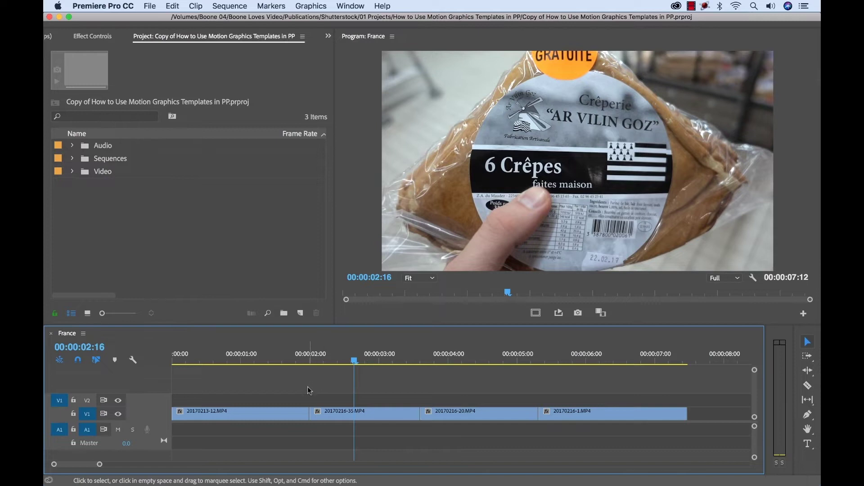
key("shift+1")
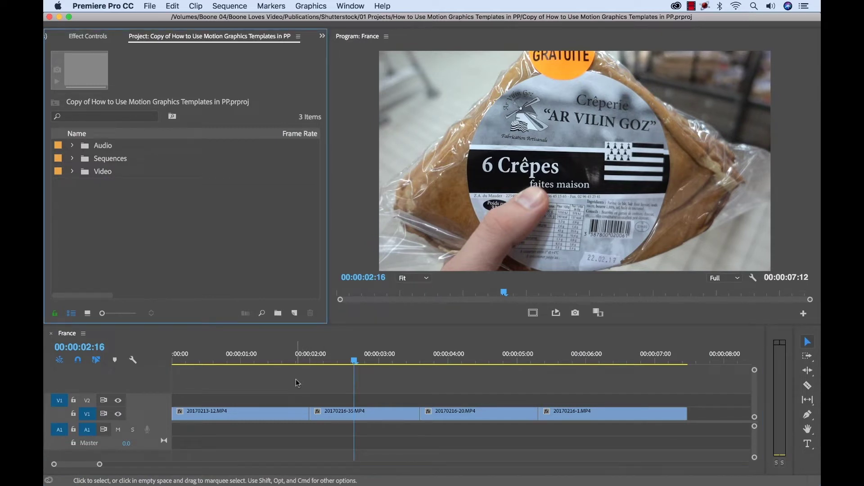
Step: Show the Essential Graphics panel from the Window menu, maximized to fill the window
left_click(346, 8)
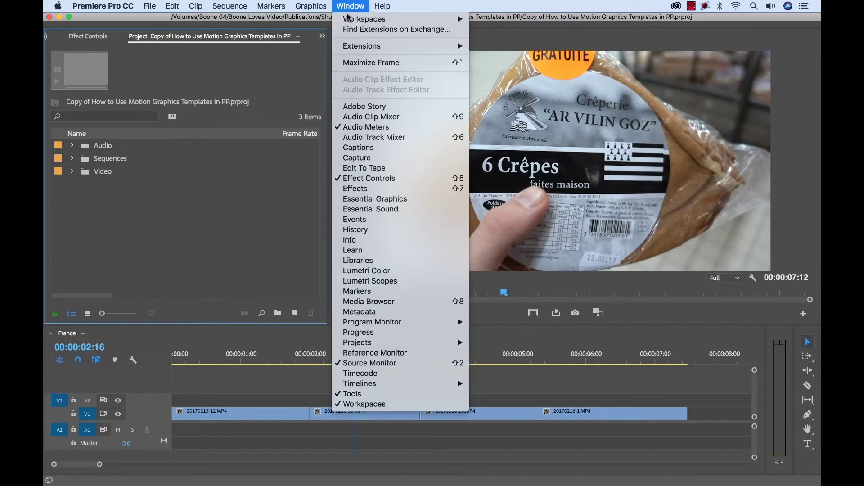
left_click(390, 200)
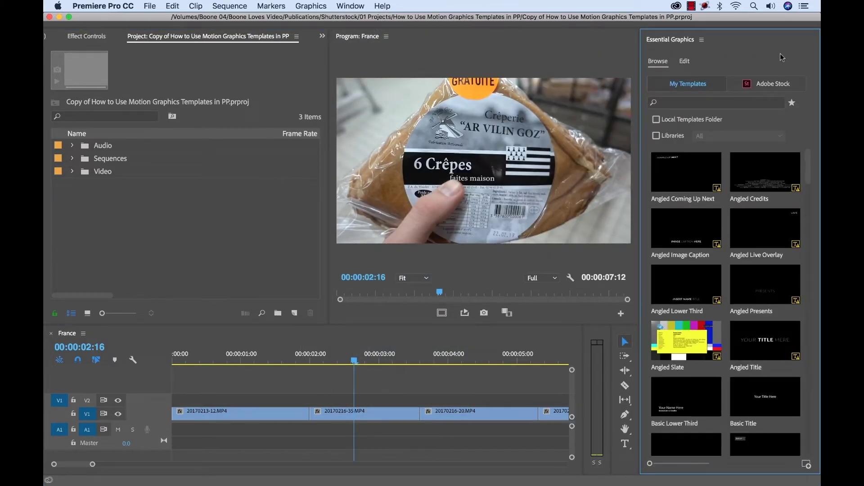
key("grave")
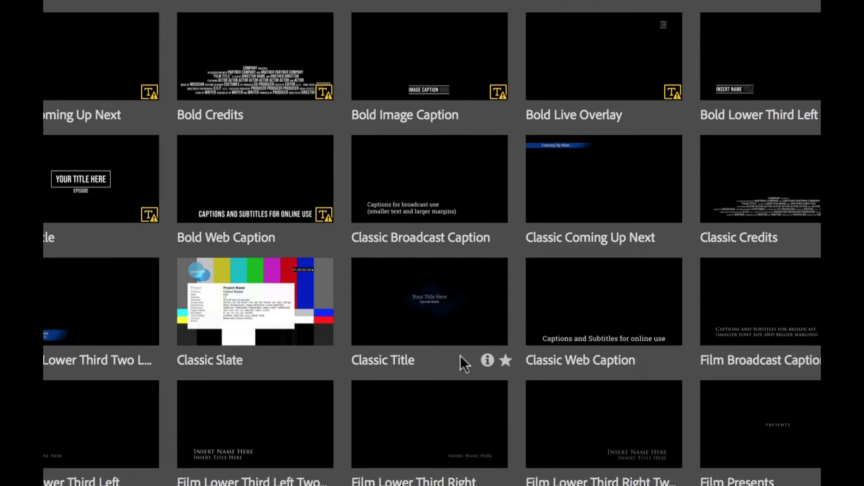
left_click(487, 359)
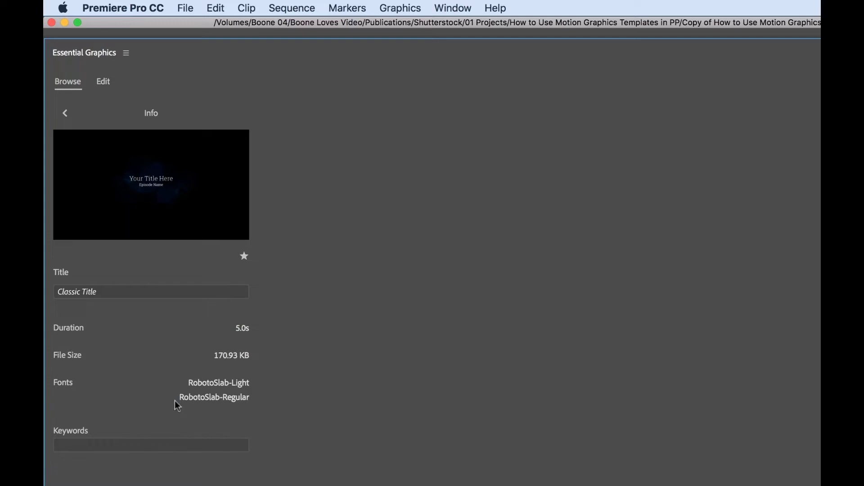
left_click(63, 113)
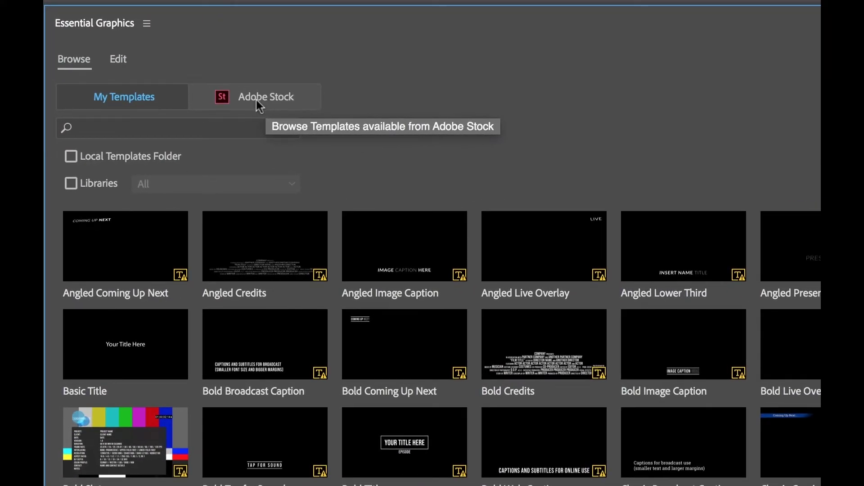
Step: Browse Adobe Stock templates filtered to show only free ones
left_click(257, 105)
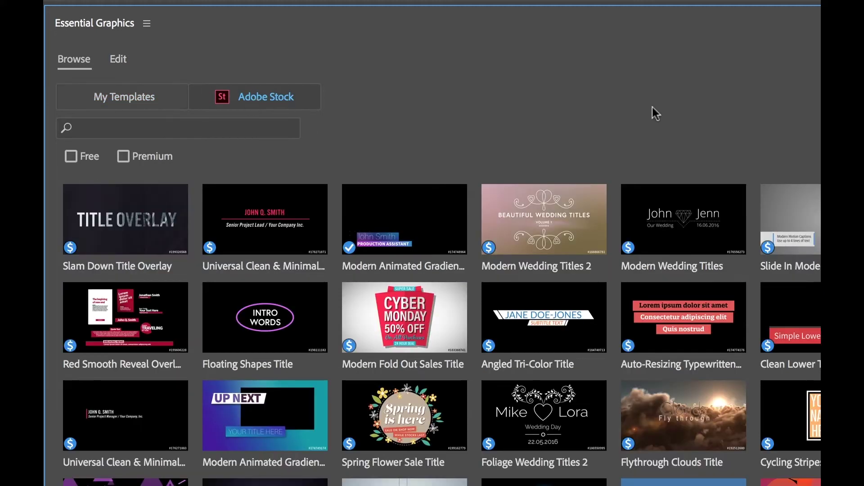
mouse_move(649, 231)
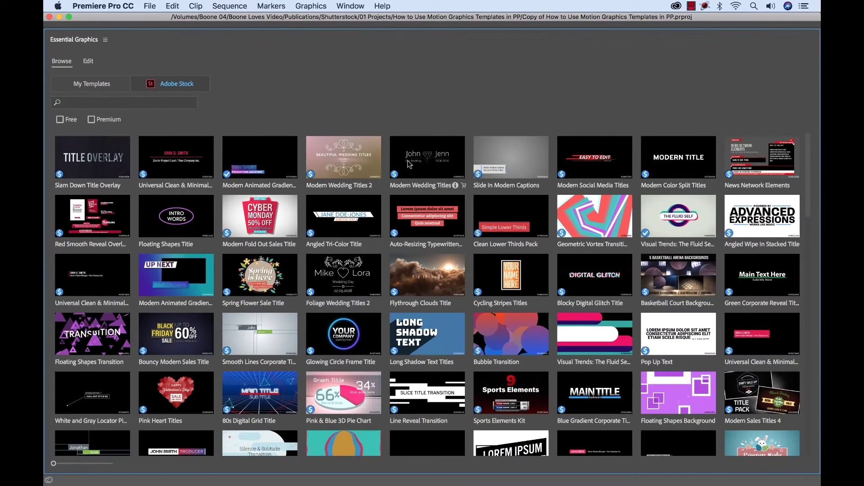
mouse_move(267, 140)
left_click(60, 120)
mouse_move(331, 163)
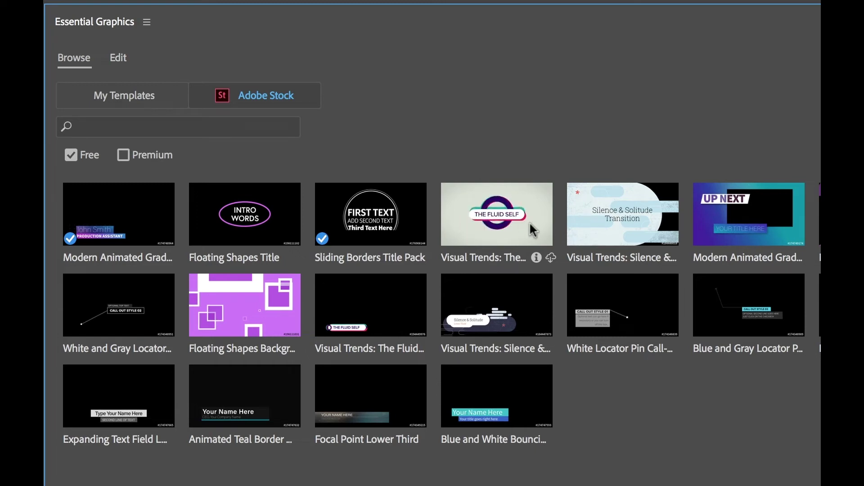
Step: Read the description of Visual Trends: The Fluid Self Title, then return to the template grid
left_click(536, 257)
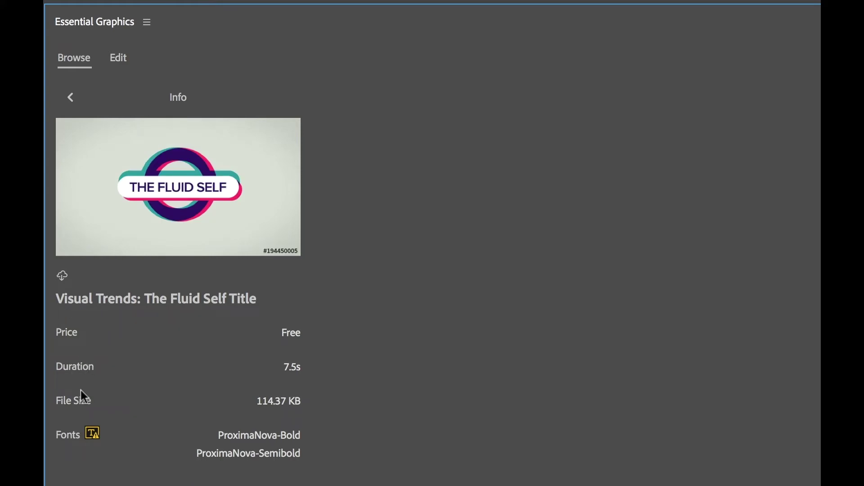
scroll(130, 438, "down", 5)
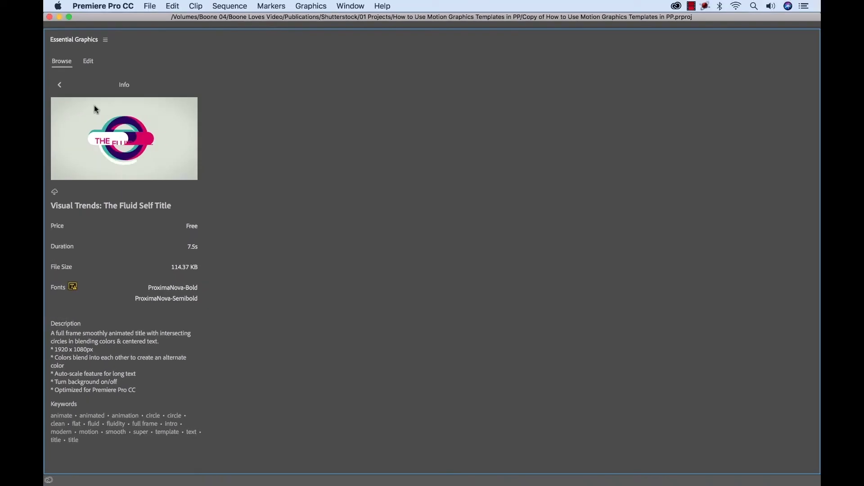
left_click(60, 86)
Step: Place The Fluid Self title template on V2 at the France sequence start, moving the missing-fonts warning aside
key("grave")
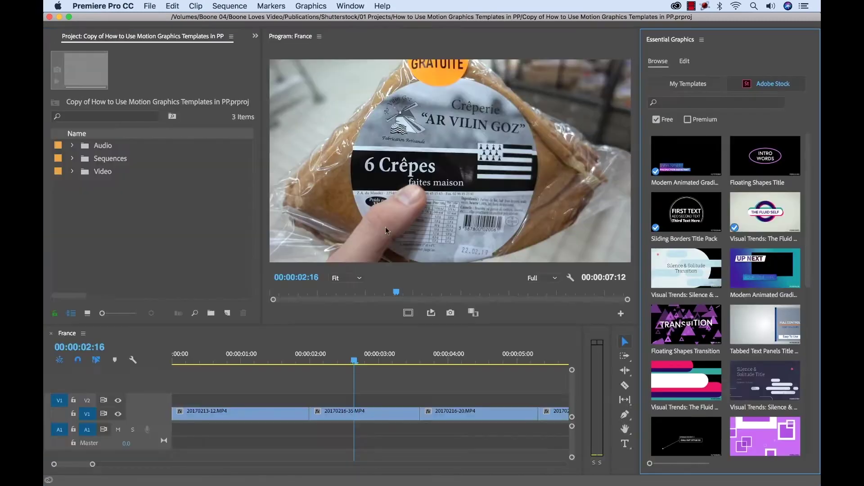
left_click(769, 217)
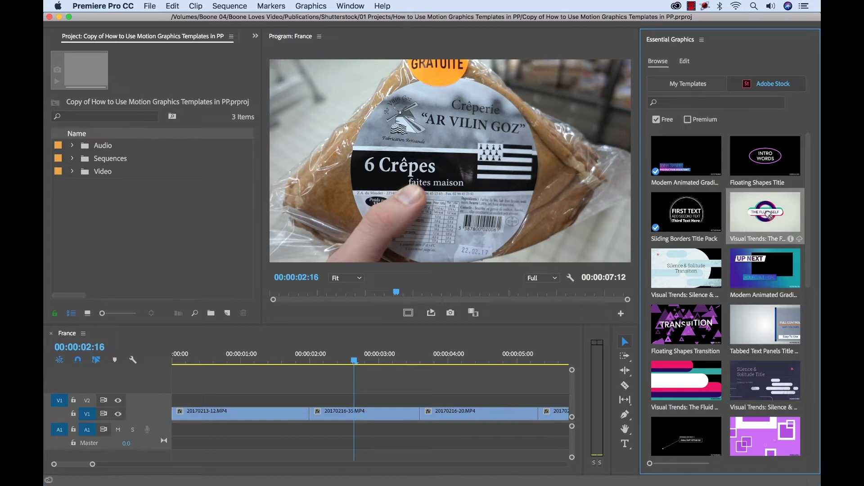
left_click_drag(490, 353, 166, 399)
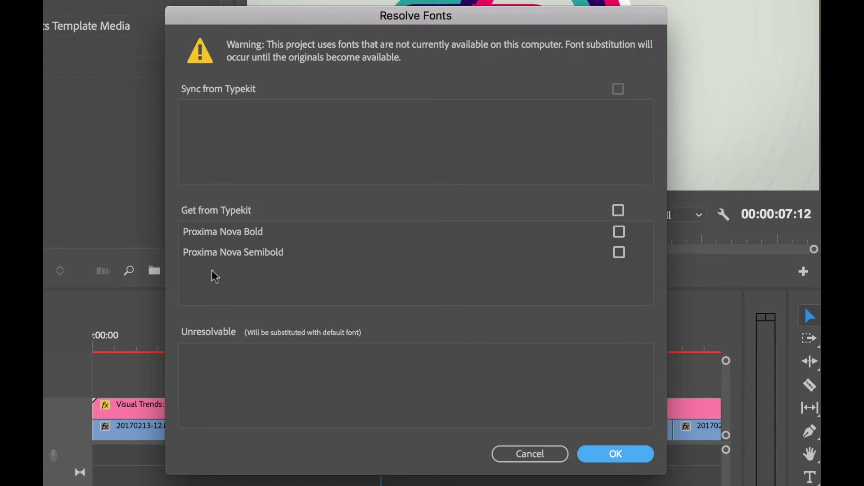
left_click_drag(422, 19, 382, 15)
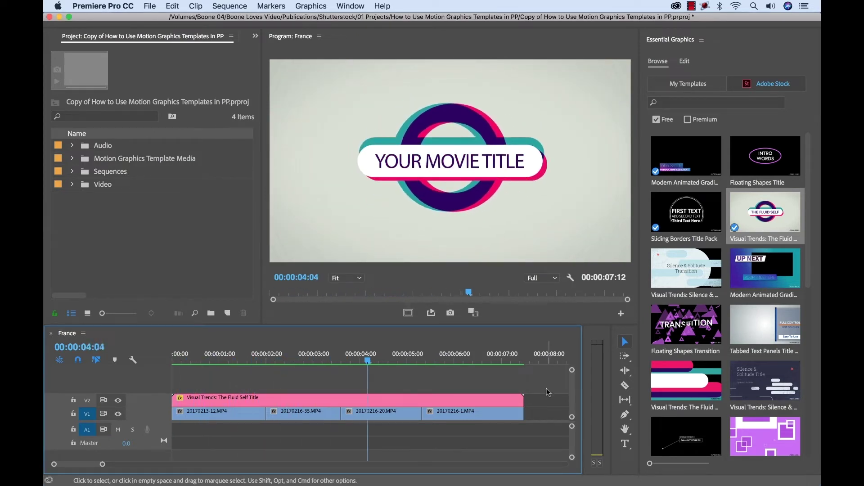
Step: Play the sequence from the start to preview the title, then load the title clip's editable settings
left_click_drag(221, 358, 178, 358)
key("space")
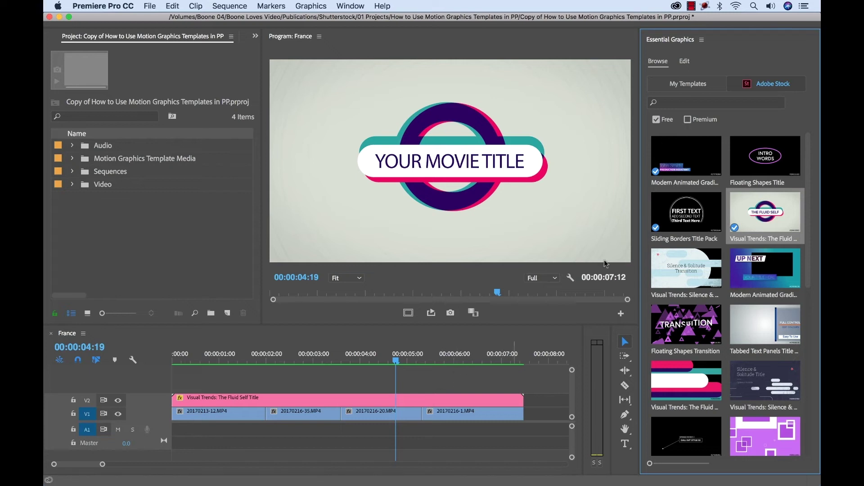
left_click(684, 61)
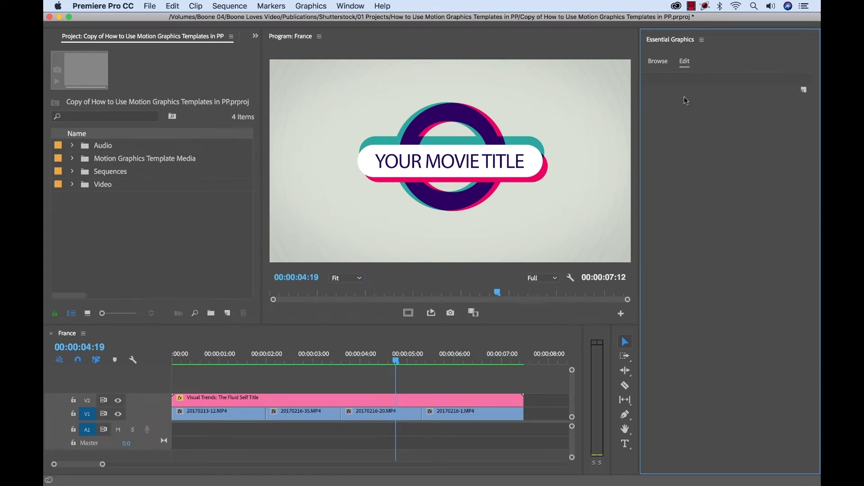
left_click(333, 403)
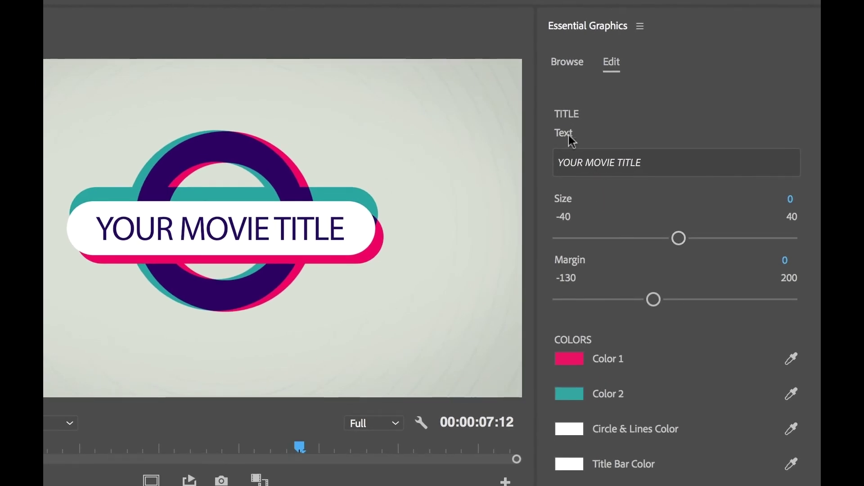
Step: Replace the placeholder title text with FRANCE in capitals
double_click(615, 166)
key("ctrl+a")
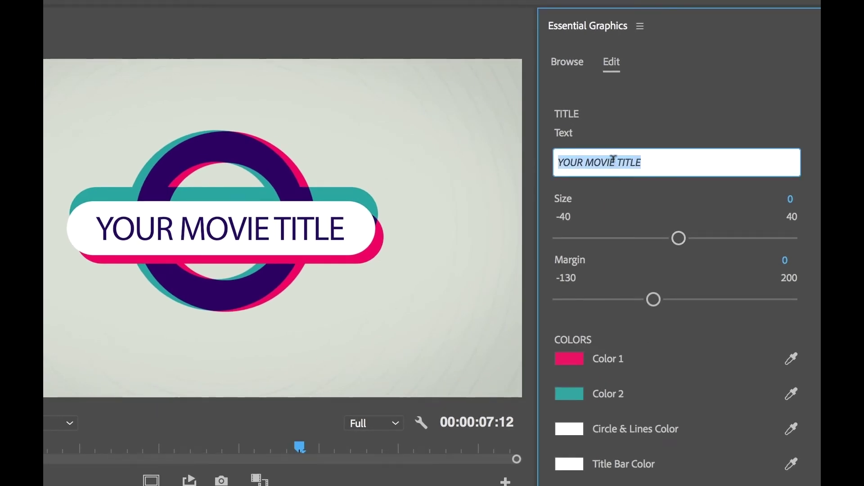
type("France")
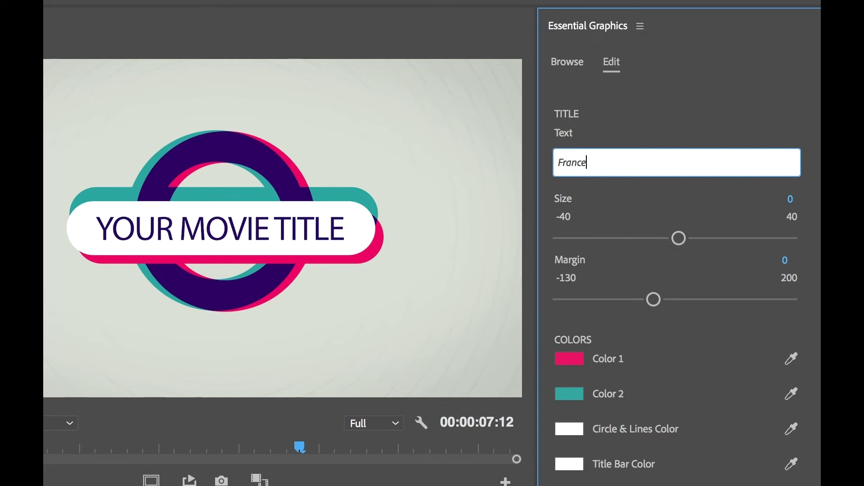
left_click(665, 101)
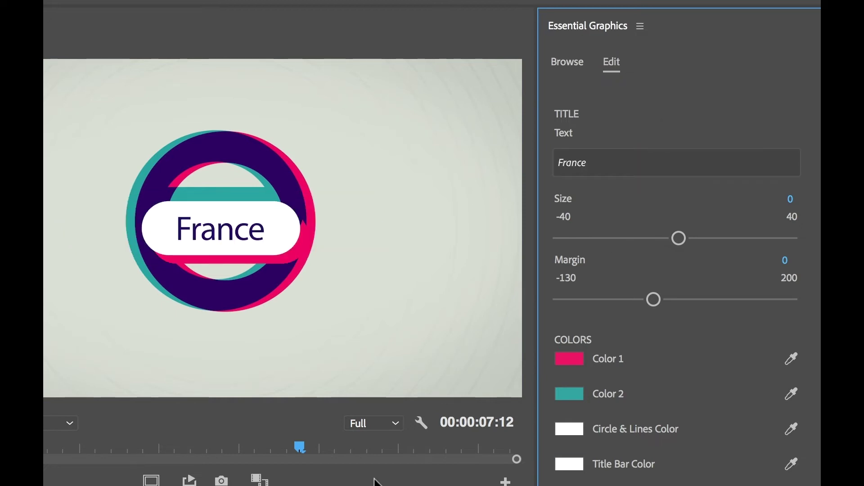
double_click(580, 167)
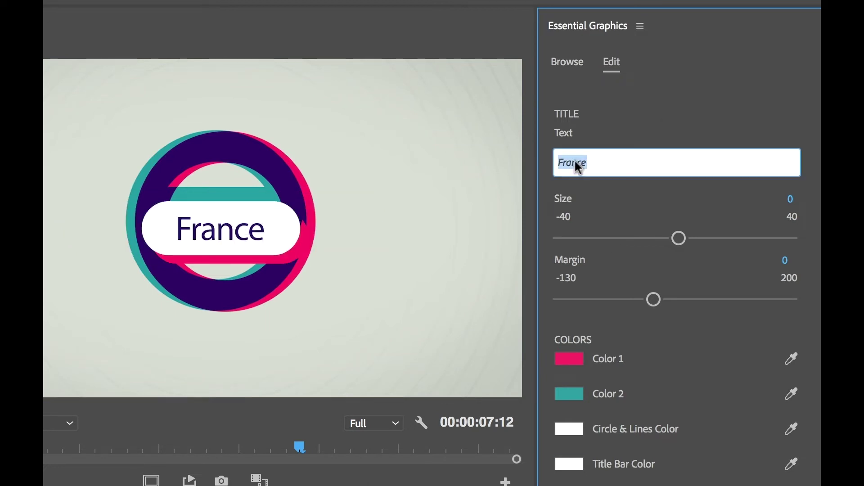
type("FRA")
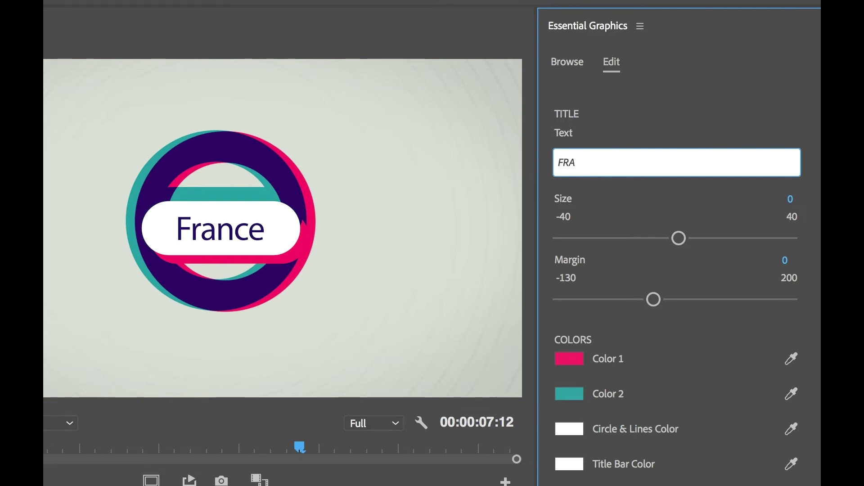
type("NCE")
left_click(684, 94)
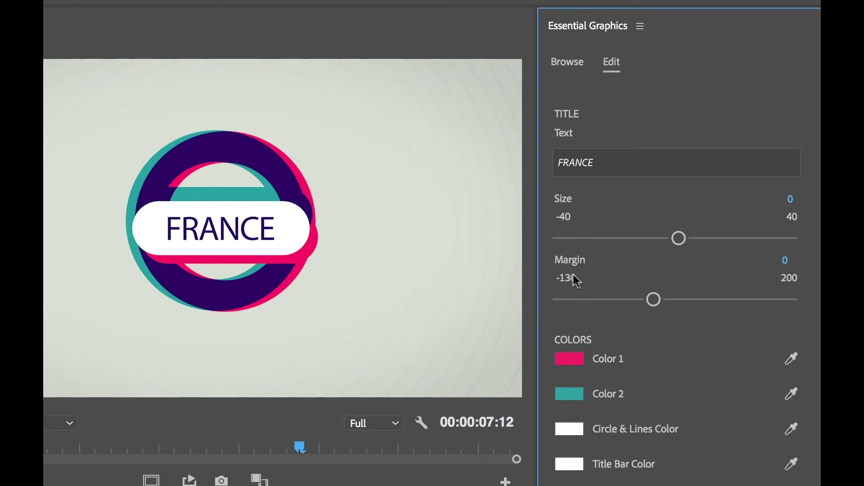
Step: Set the title bar Size to 31 and Margin to 3
left_click_drag(679, 239, 764, 239)
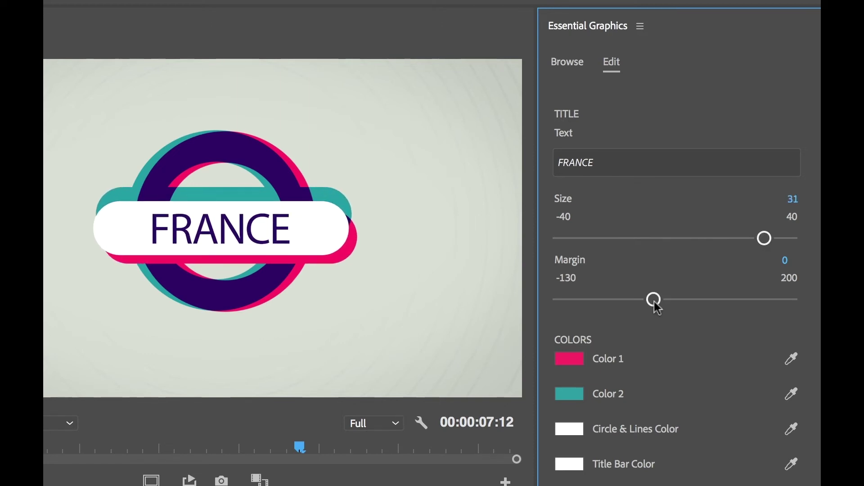
mouse_move(654, 301)
left_mouse_down()
mouse_move(671, 300)
mouse_move(652, 300)
left_mouse_up()
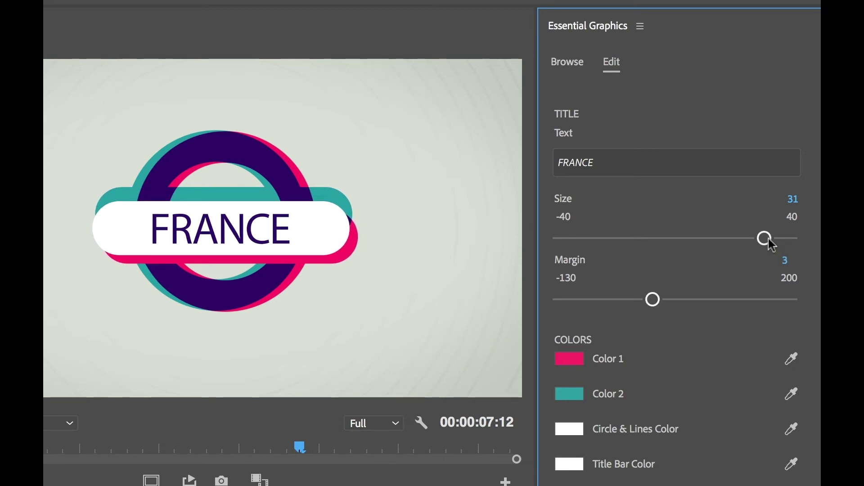
mouse_move(767, 239)
left_mouse_down()
mouse_move(780, 239)
mouse_move(678, 241)
mouse_move(764, 237)
left_mouse_up()
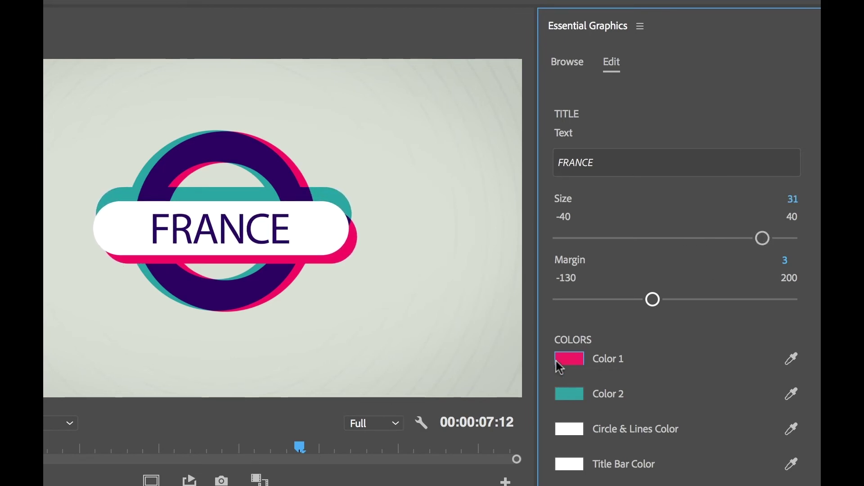
Step: Set the title's Color 1 to bright red
left_click(568, 360)
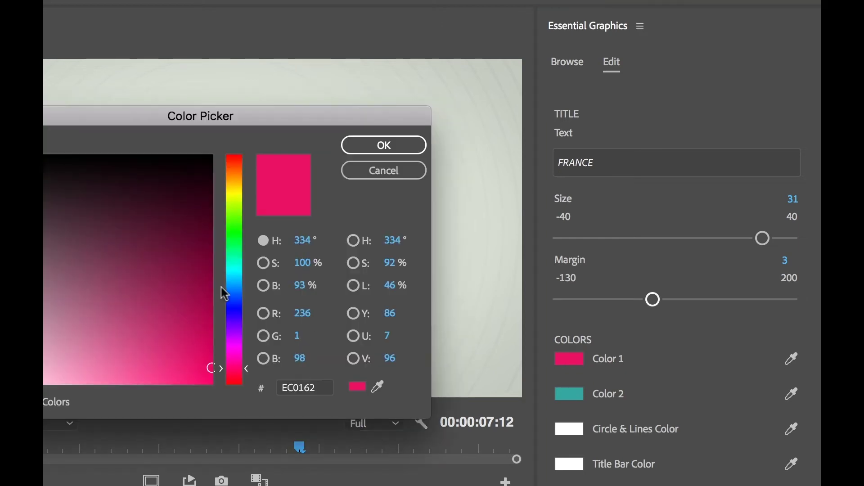
mouse_move(250, 374)
left_mouse_down()
mouse_move(237, 370)
mouse_move(238, 386)
mouse_move(208, 372)
left_mouse_up()
left_click(207, 368)
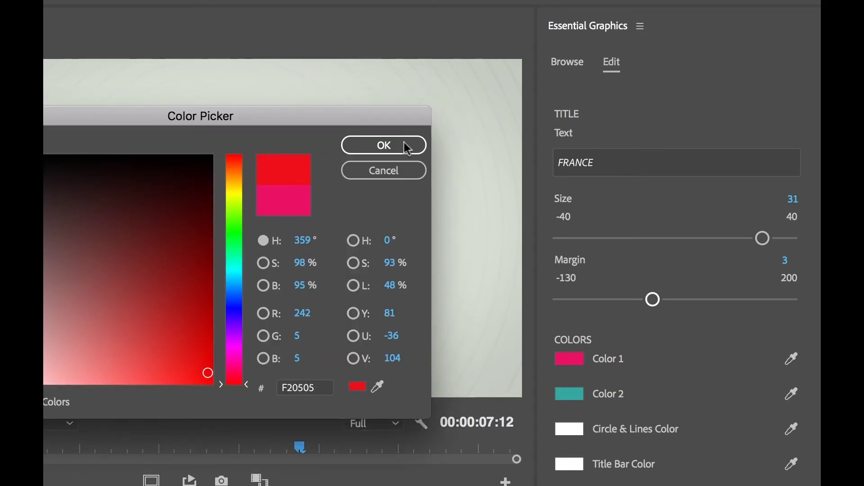
left_click(384, 146)
Step: Set Color 2 to deep blue and return the playhead to the sequence start
left_click(569, 395)
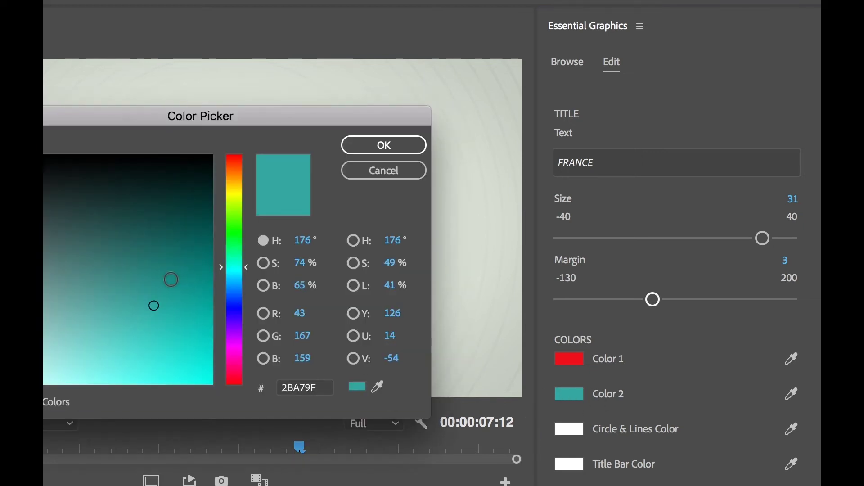
mouse_move(238, 319)
left_mouse_down()
mouse_move(234, 311)
mouse_move(201, 326)
mouse_move(208, 339)
left_mouse_up()
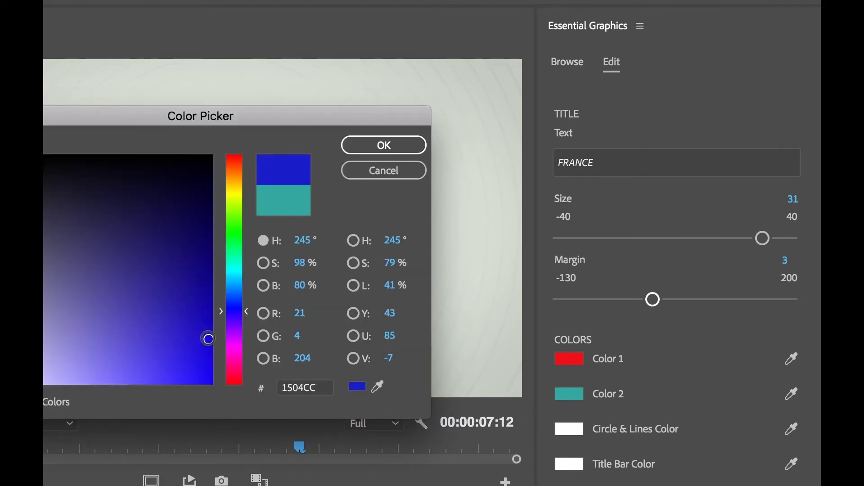
left_click(380, 150)
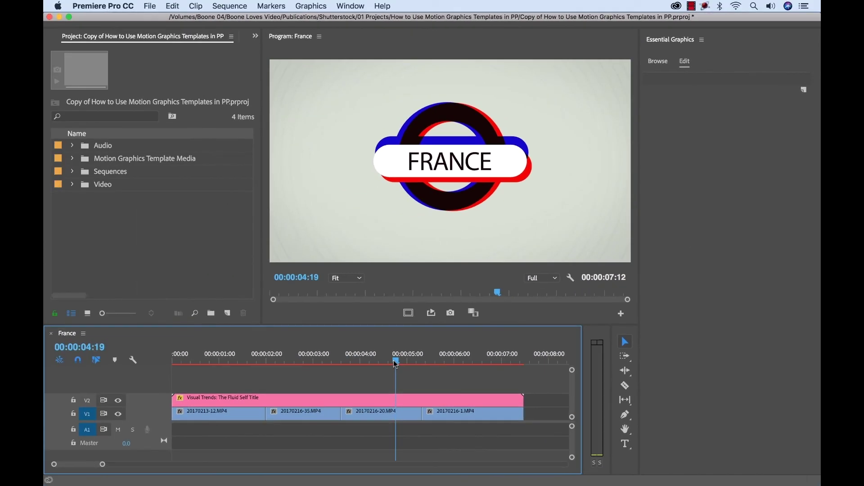
left_click_drag(396, 363, 240, 361)
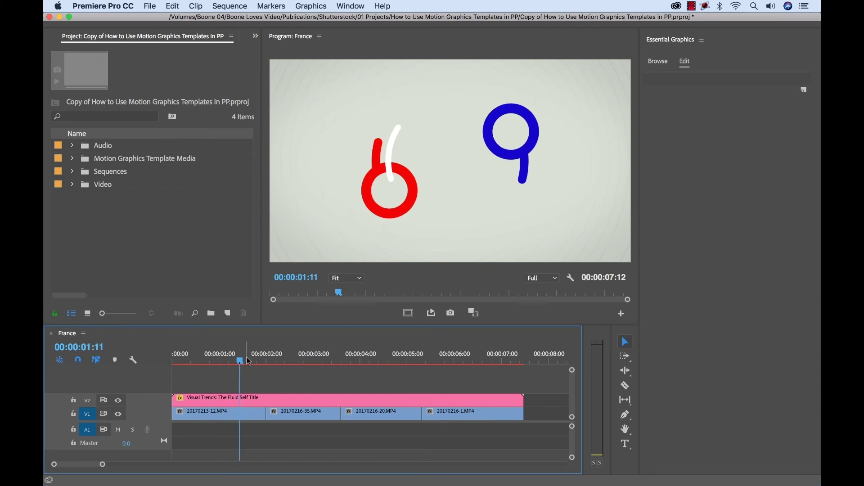
Step: Uncheck Background On/Off on the FRANCE title and scrub to preview it over the footage
left_click(292, 398)
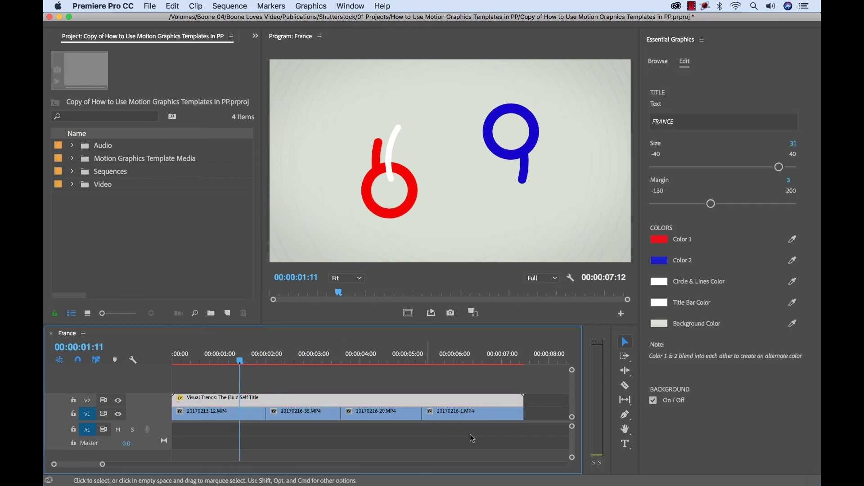
left_click(653, 402)
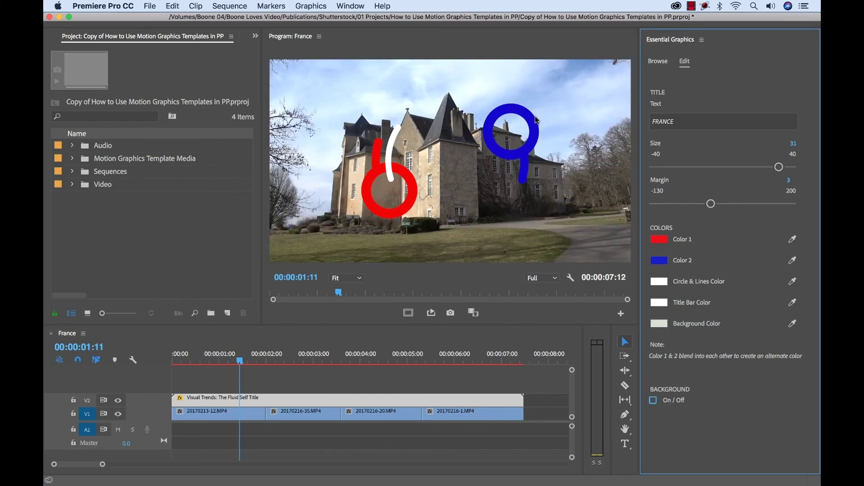
left_click_drag(255, 362, 157, 362)
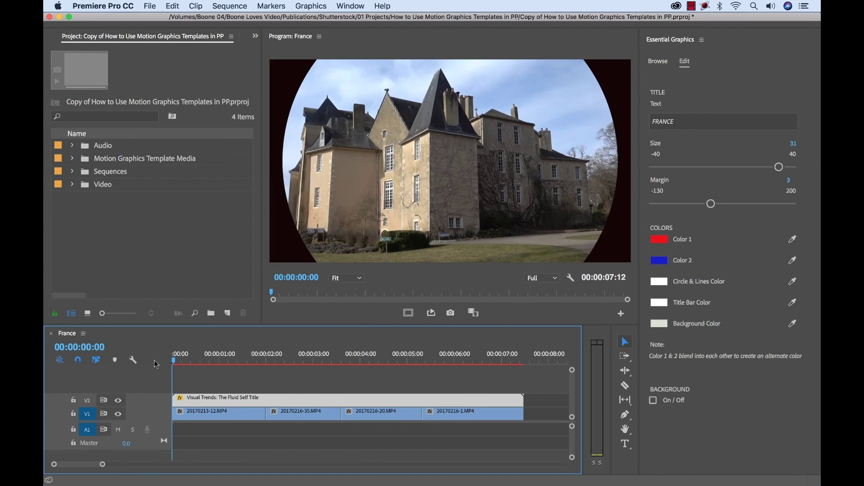
Step: Render previews and play the France sequence on loop in a maximized Program Monitor
key("Return")
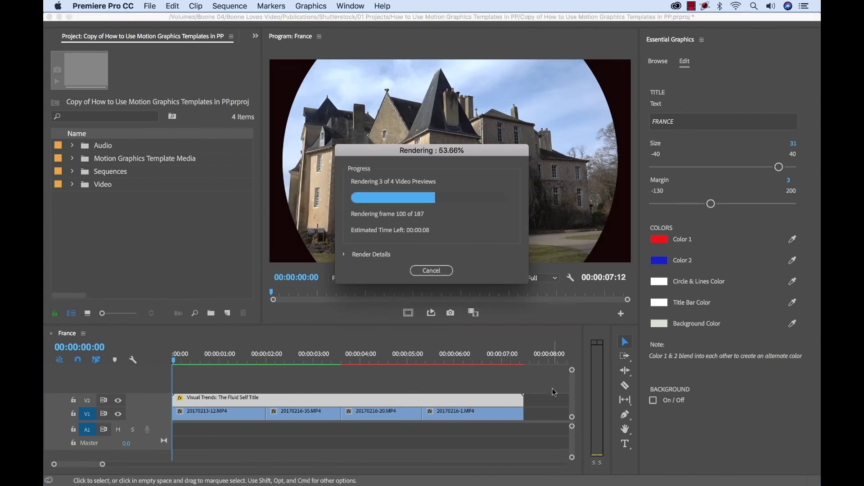
key("grave")
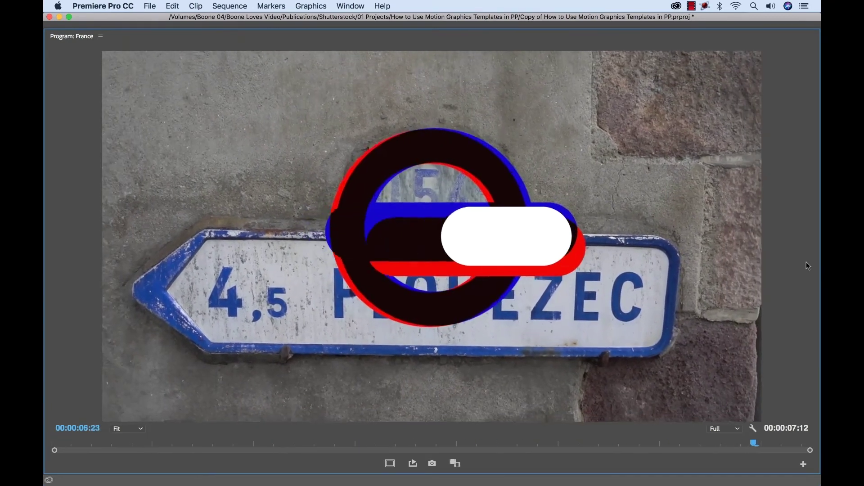
key("space")
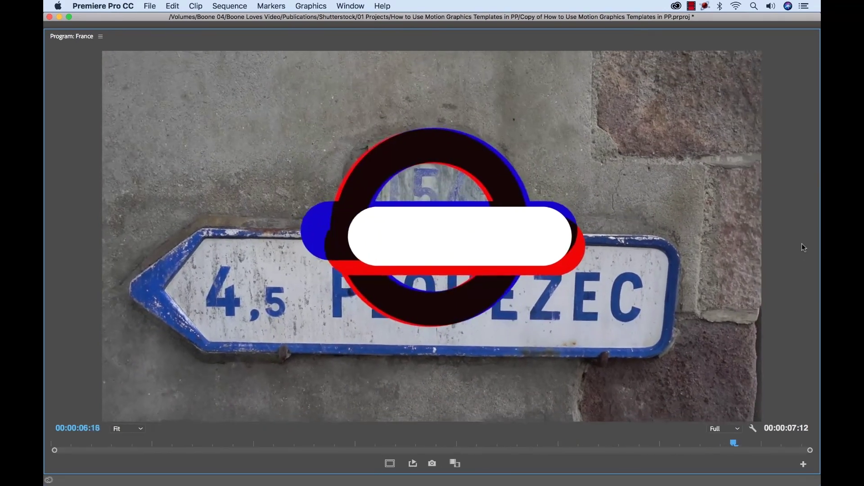
key("super+l")
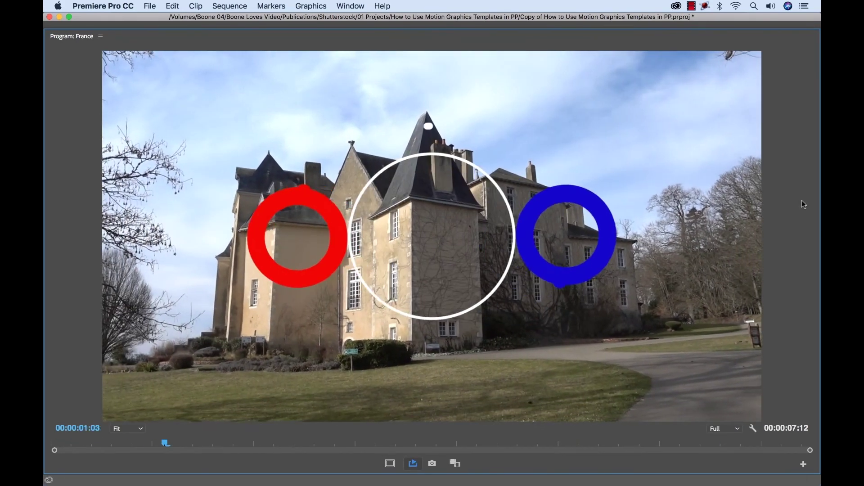